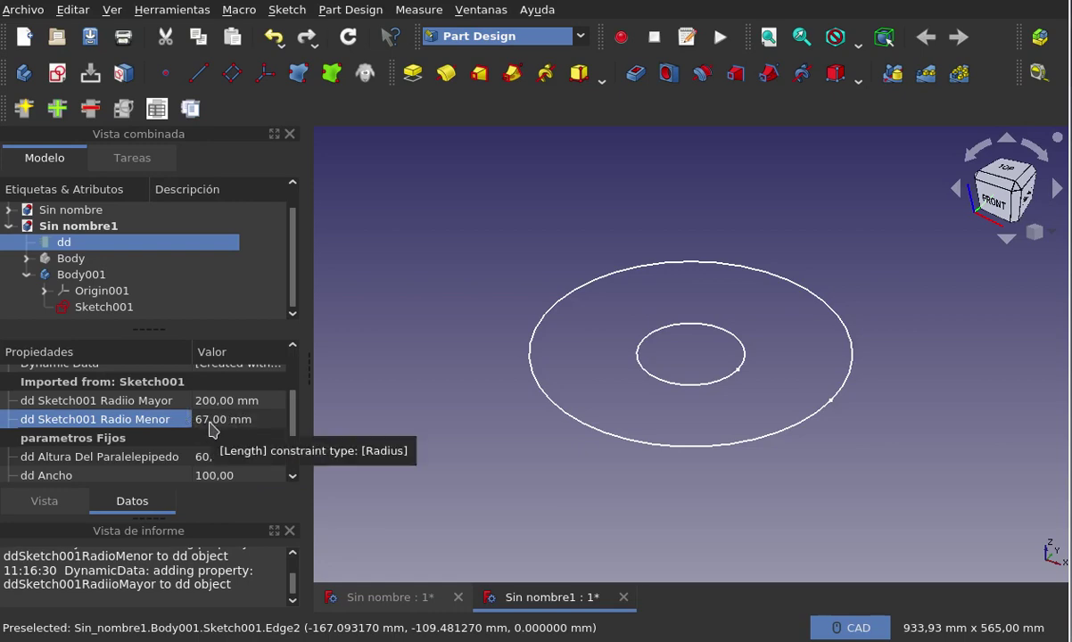
Change the dd object's Sketch001 Radio Menor value from 67 to 76 mm.
click(206, 427)
text(76)
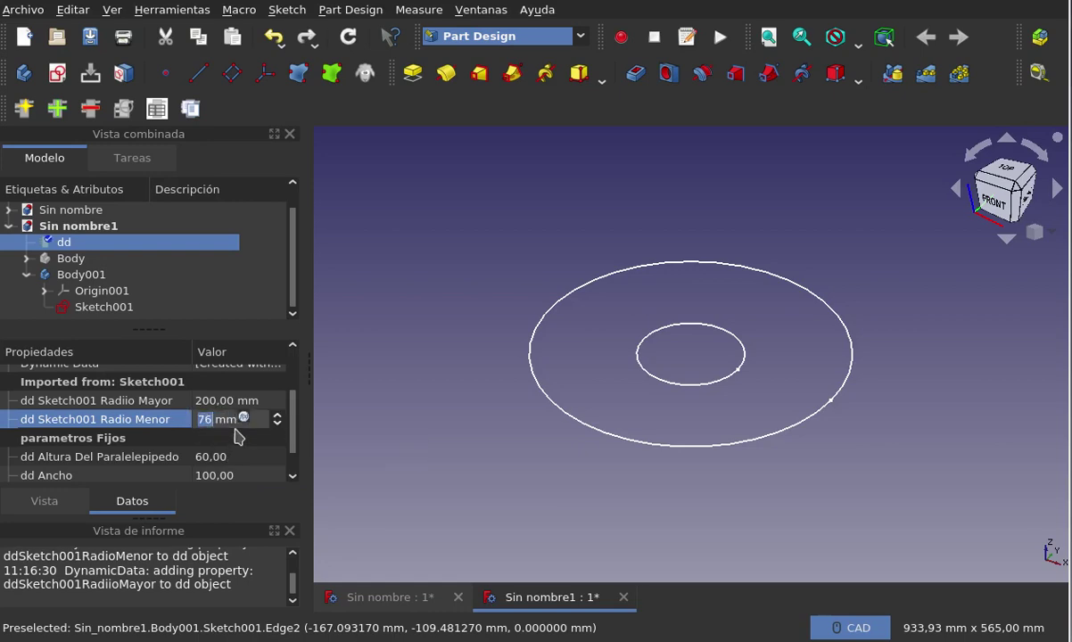
click(214, 400)
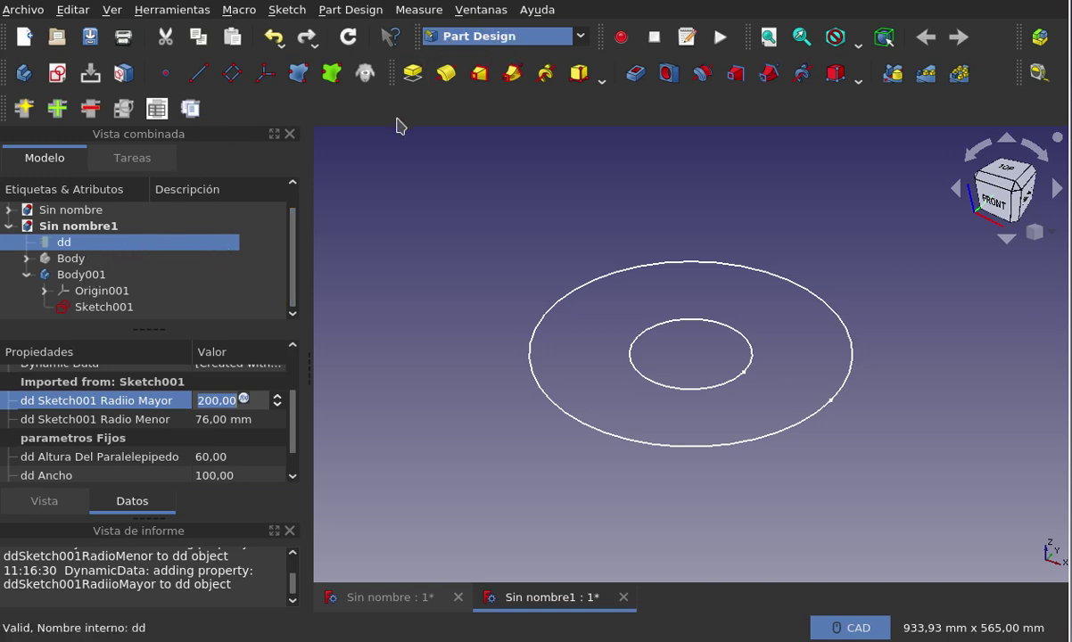
Switch to the Spreadsheet workbench and create a new spreadsheet in the Sin nombre1 document.
click(584, 38)
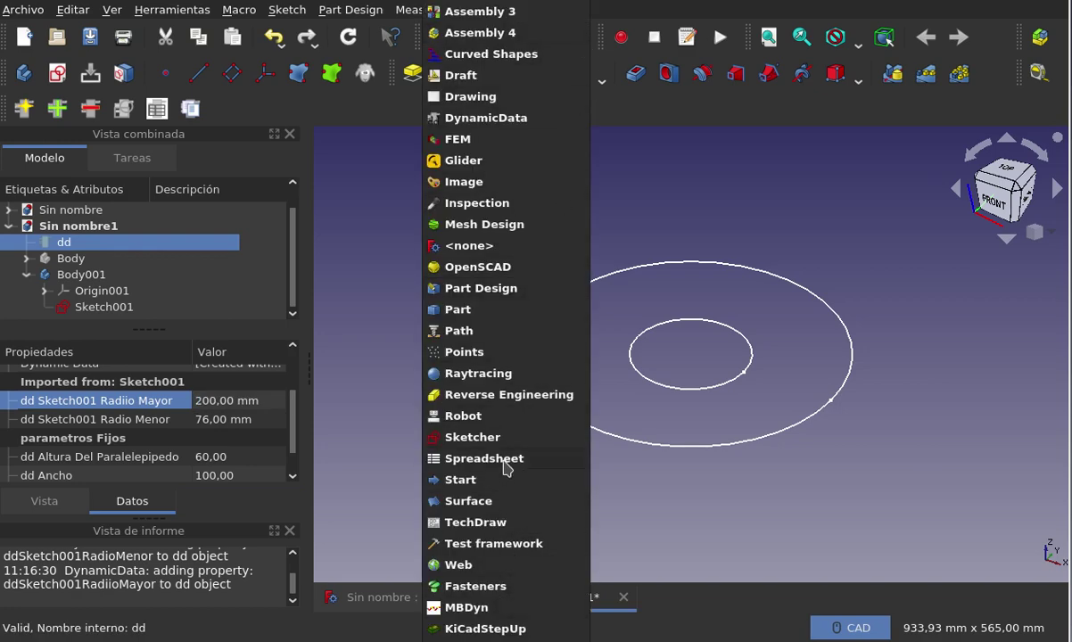
click(504, 460)
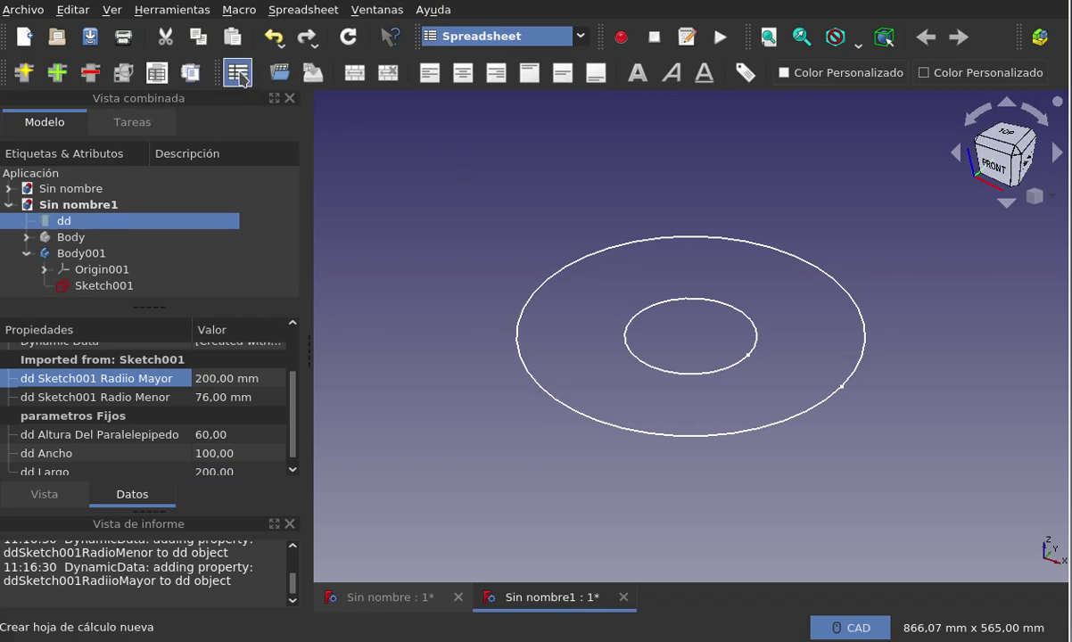
click(117, 201)
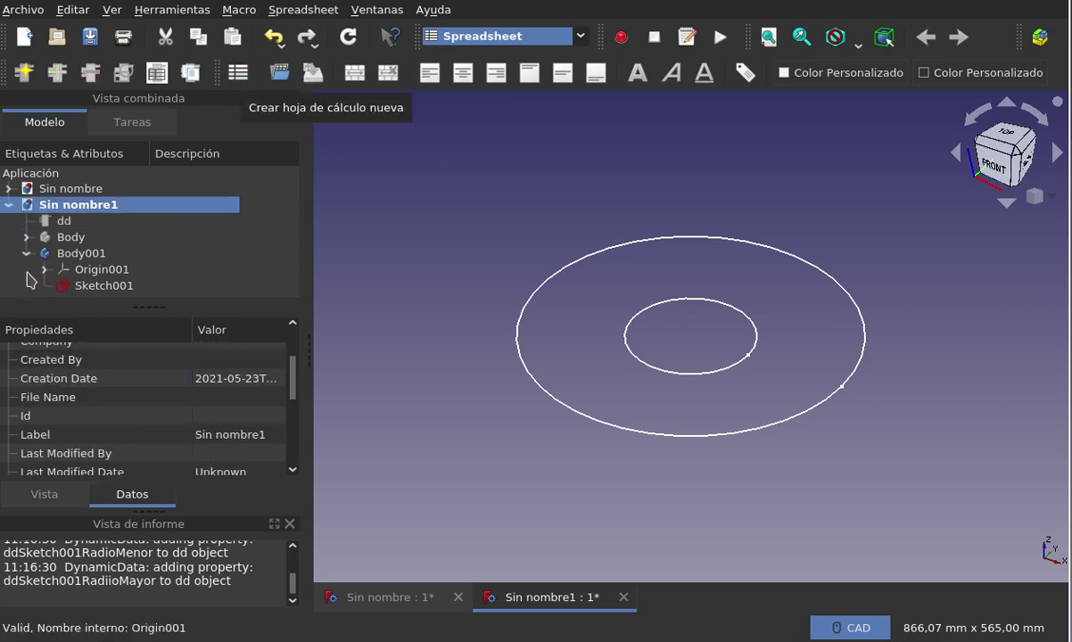
click(29, 255)
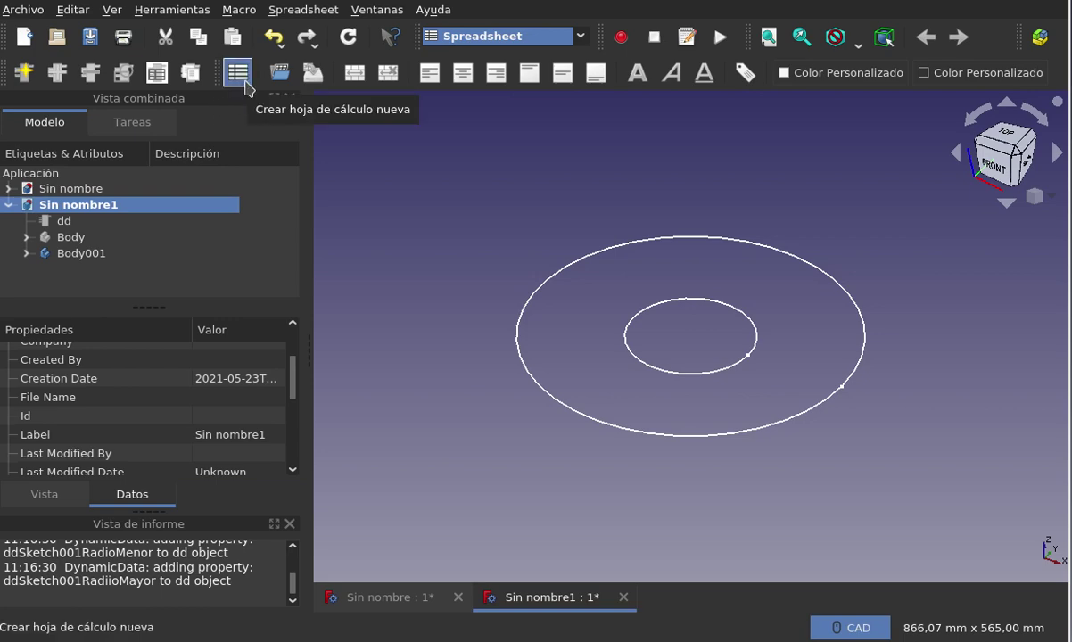
click(245, 82)
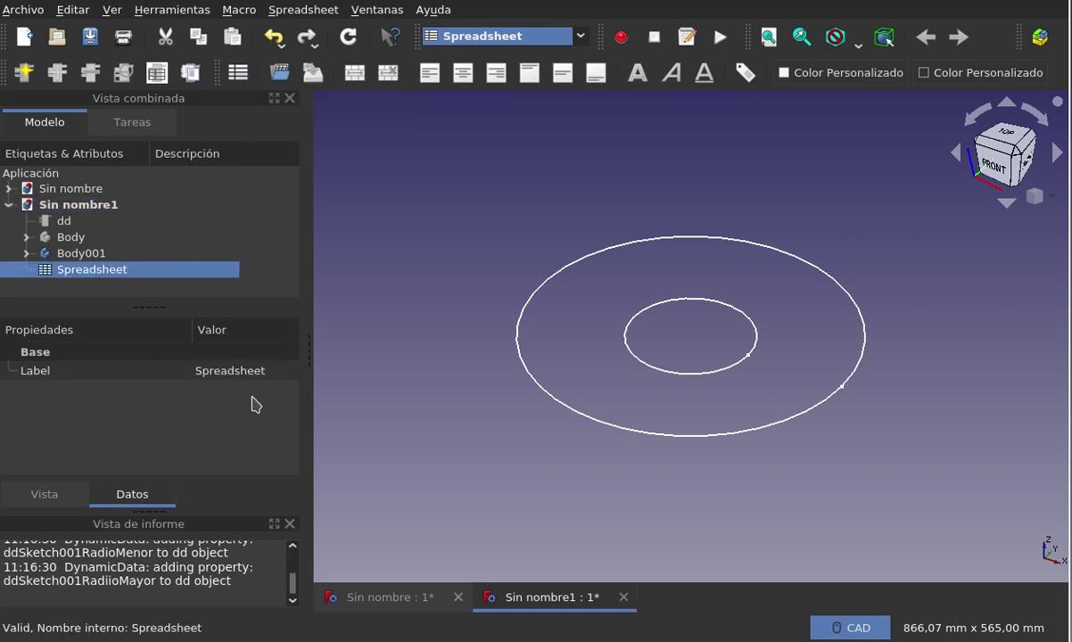
Label the new spreadsheet 'data' and open it in its own tab.
click(271, 373)
text(da)
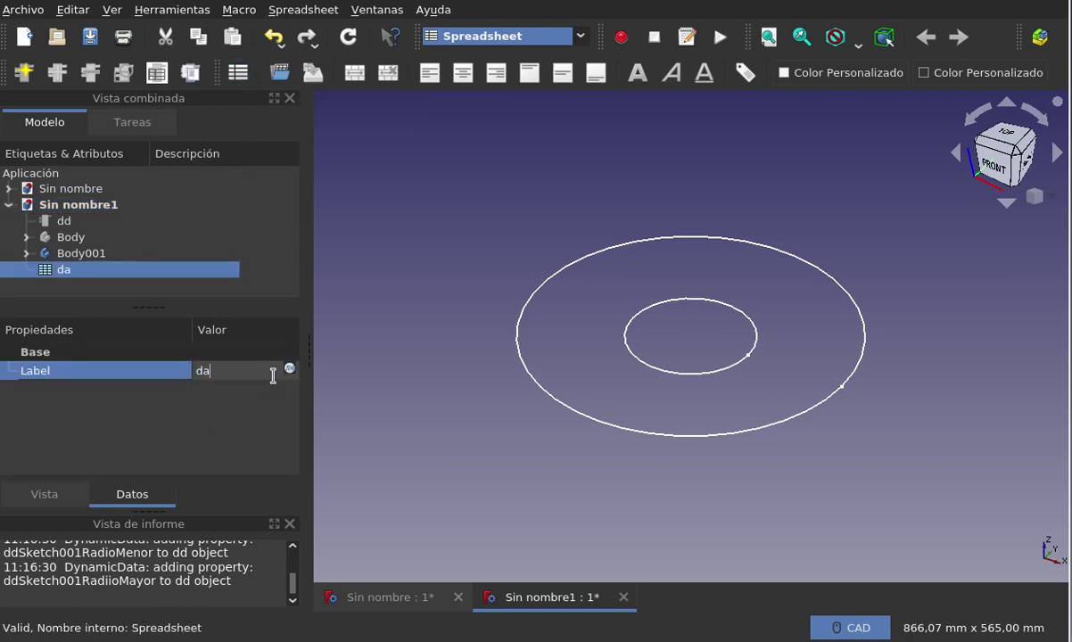
text(ta)
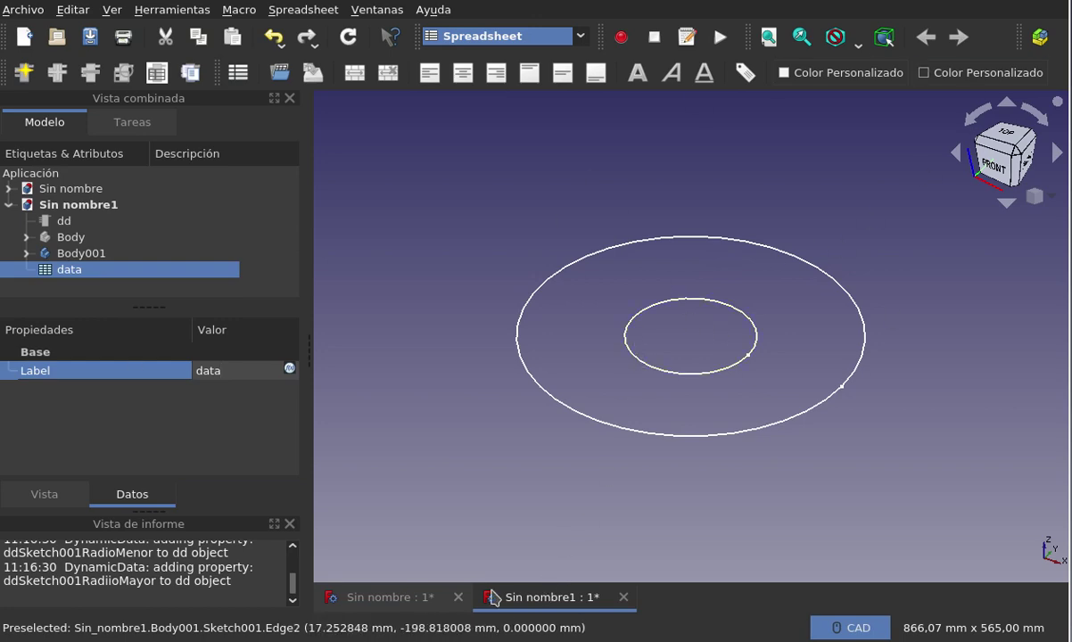
double_click(60, 272)
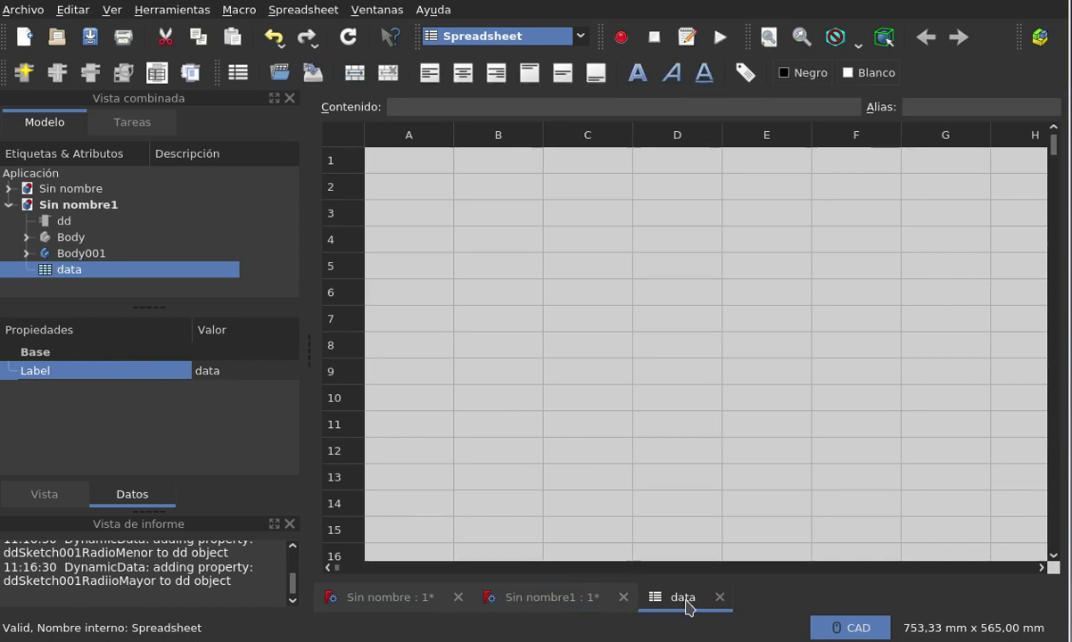
click(428, 197)
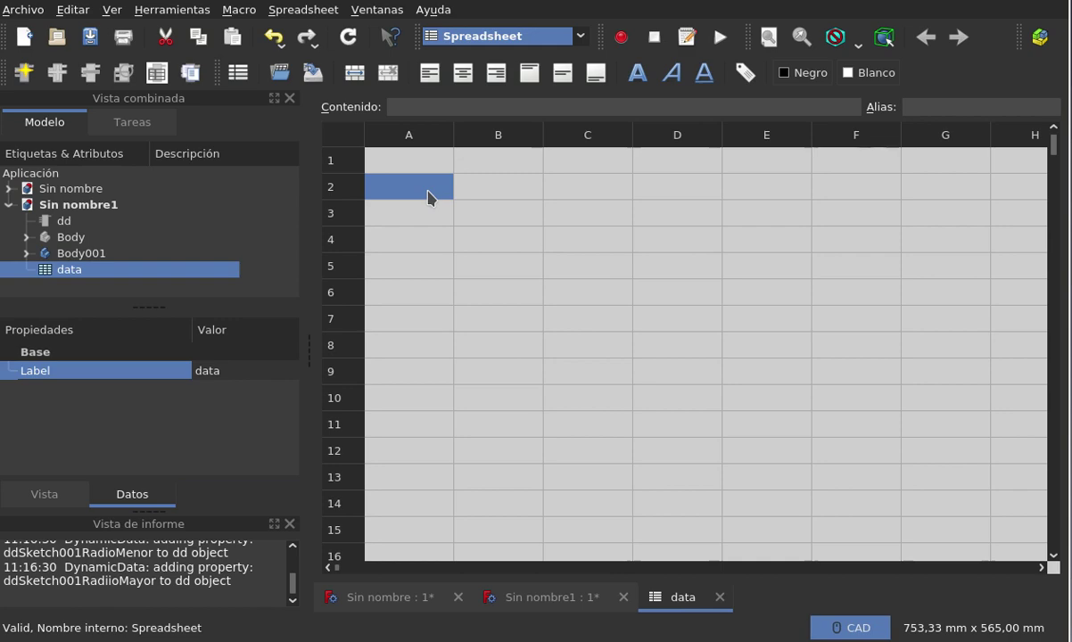
click(512, 189)
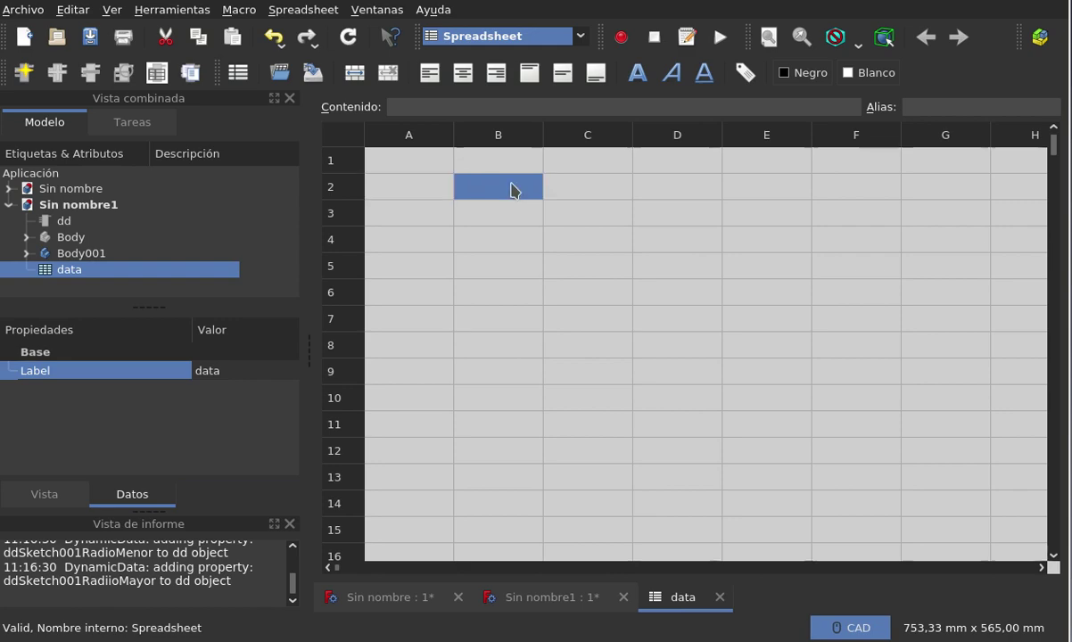
click(434, 189)
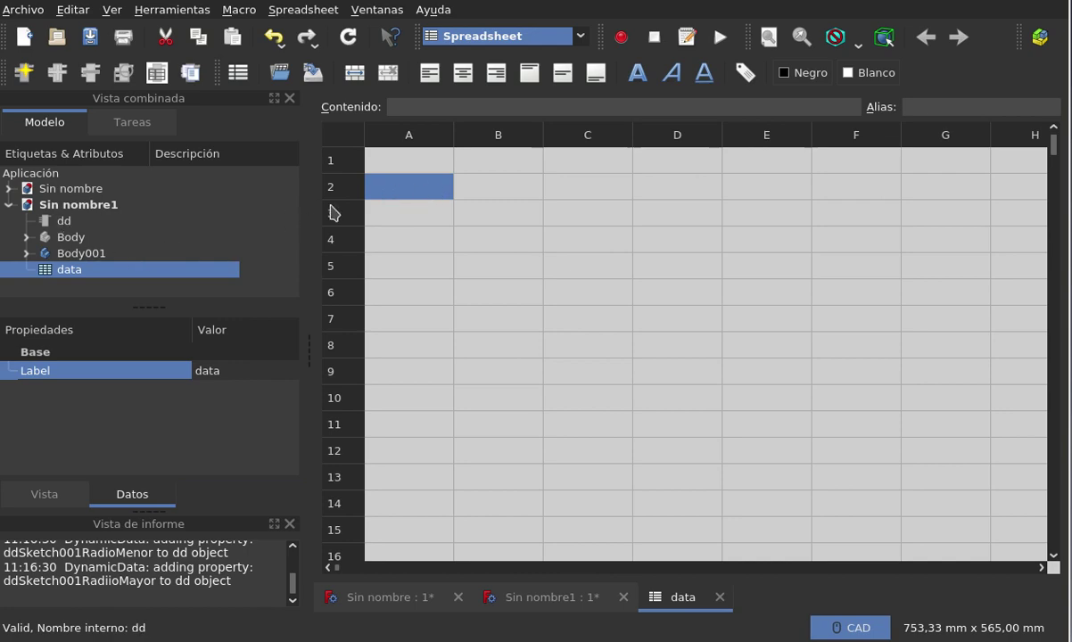
Enter primerParametroEnHoja in A2 and segundoParametroEnHoja in A3, widening column A.
double_click(400, 192)
text(prim)
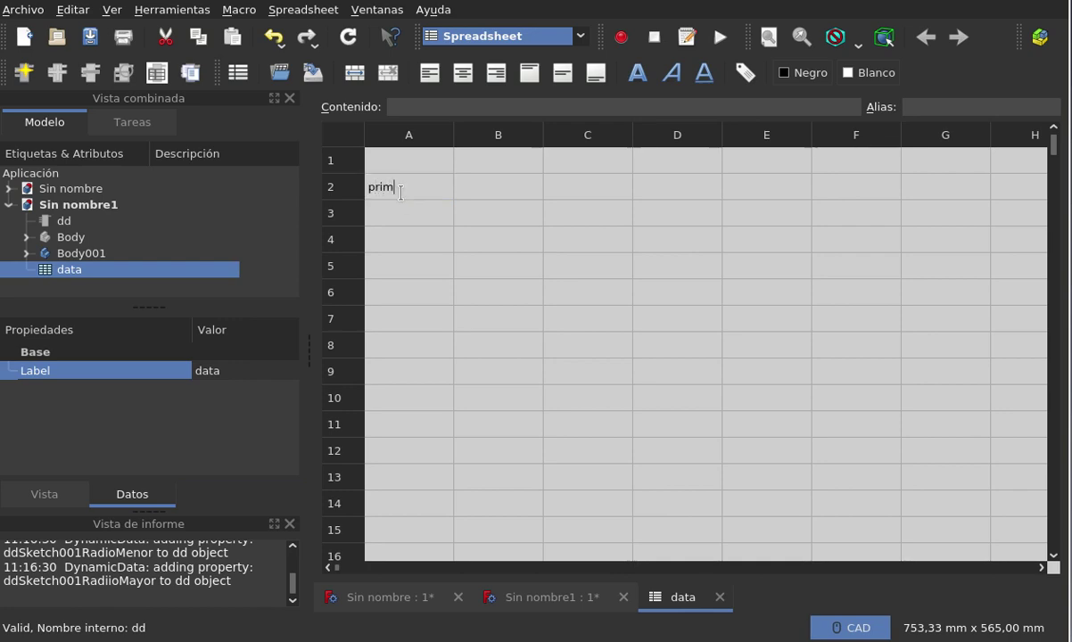
text(er)
text(Par)
text(ame)
text(tro)
text(E)
key(BackSpace)
text(E)
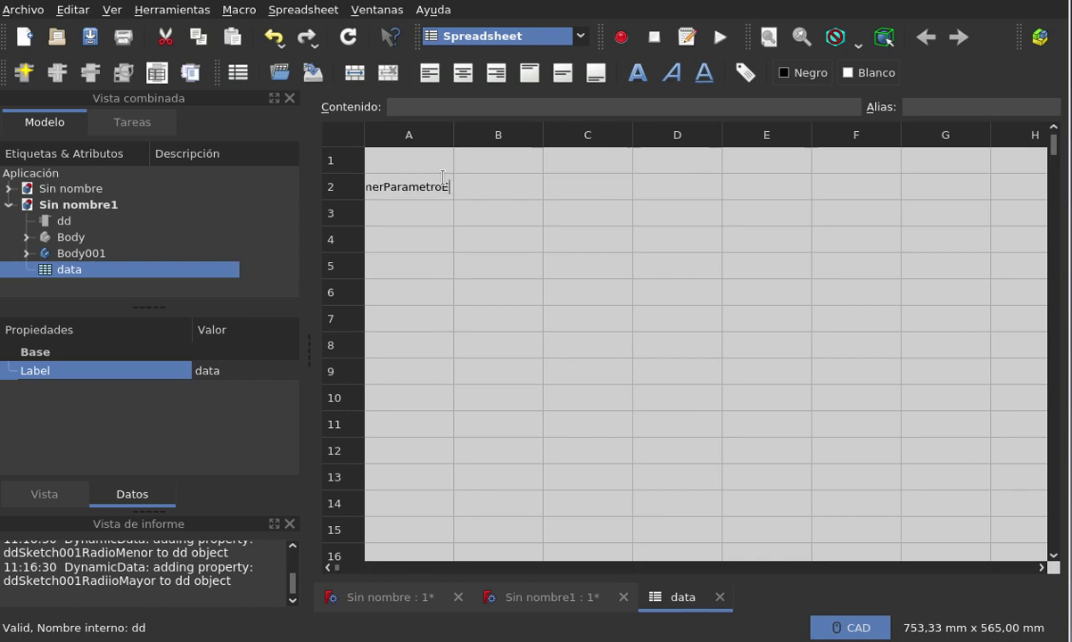
text(n)
text(Hoja)
key(Return)
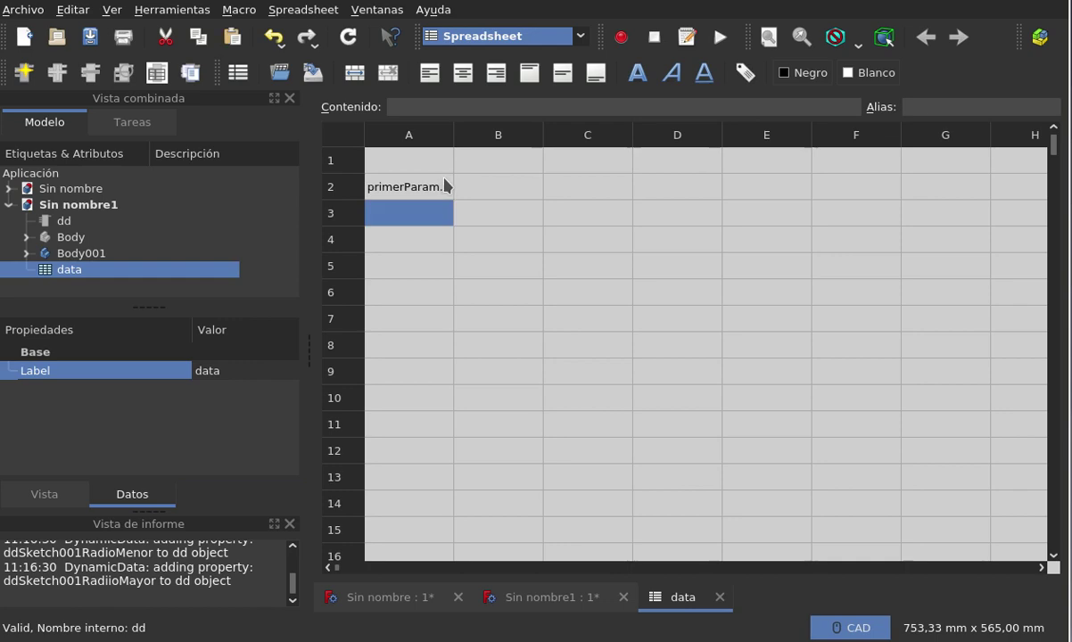
drag(456, 132, 535, 133)
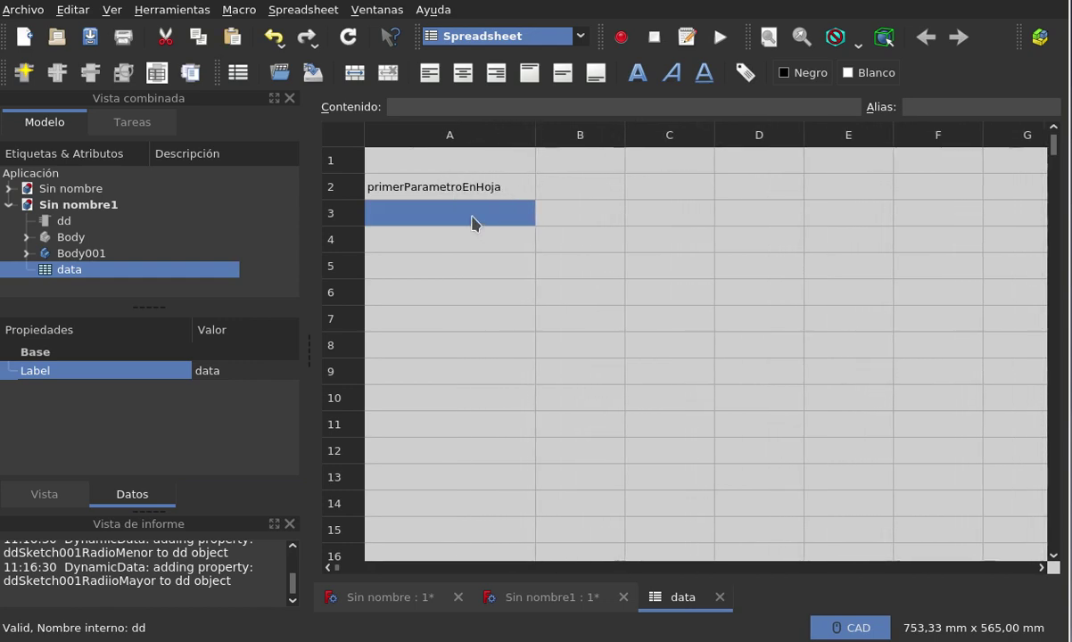
text(segun)
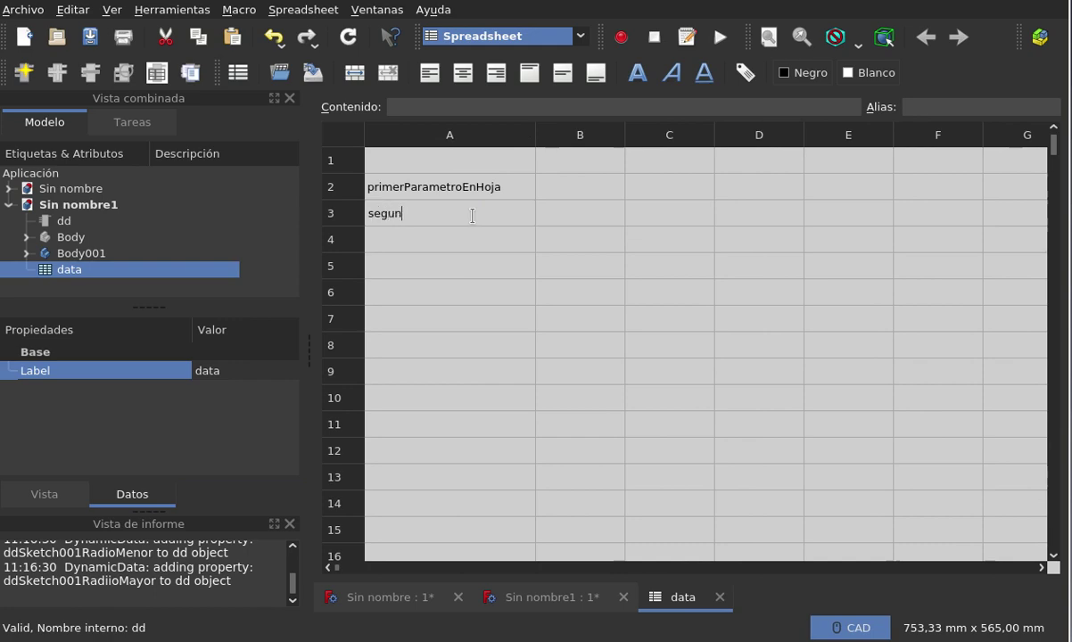
text(doP)
text(arametro)
text(EnH)
text(oja)
click(569, 189)
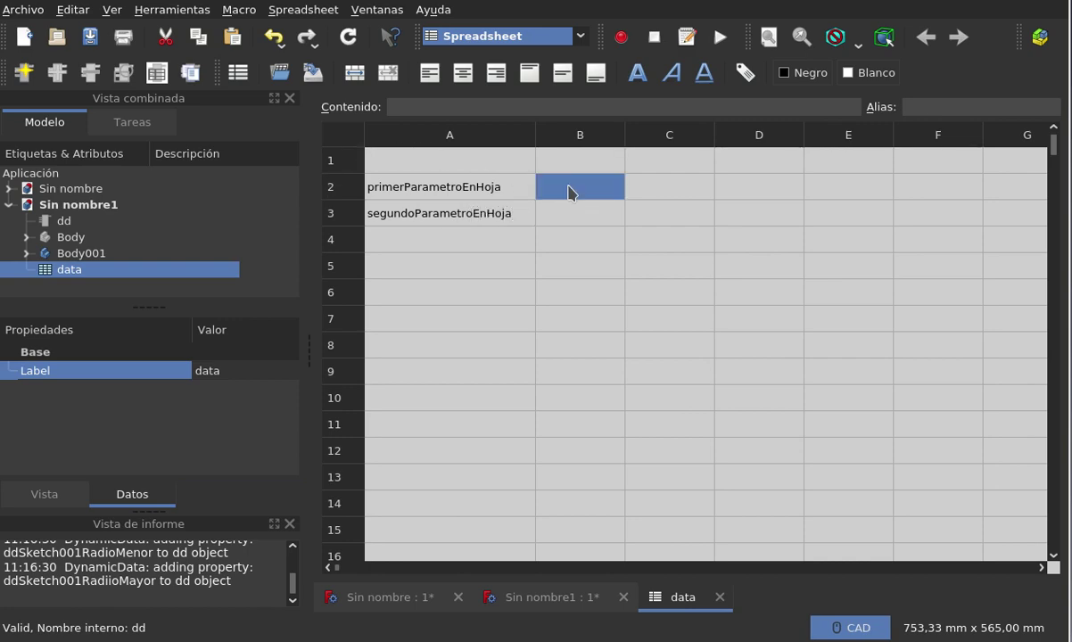
Enter the values 234 in B2 and 453 in B3.
text(234)
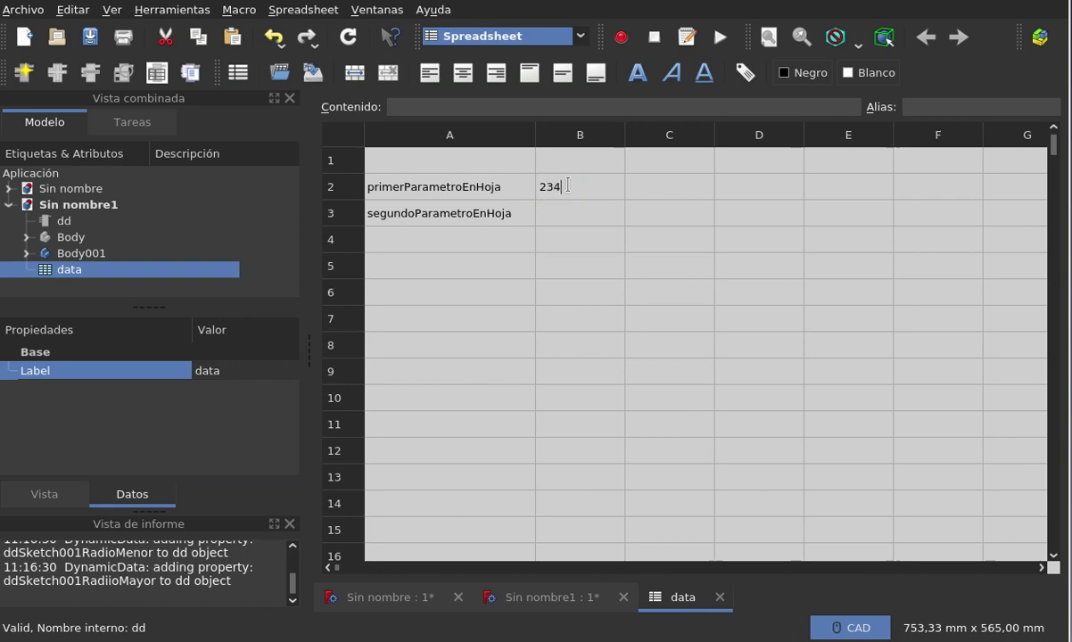
click(576, 221)
text(4534)
key(BackSpace)
click(547, 245)
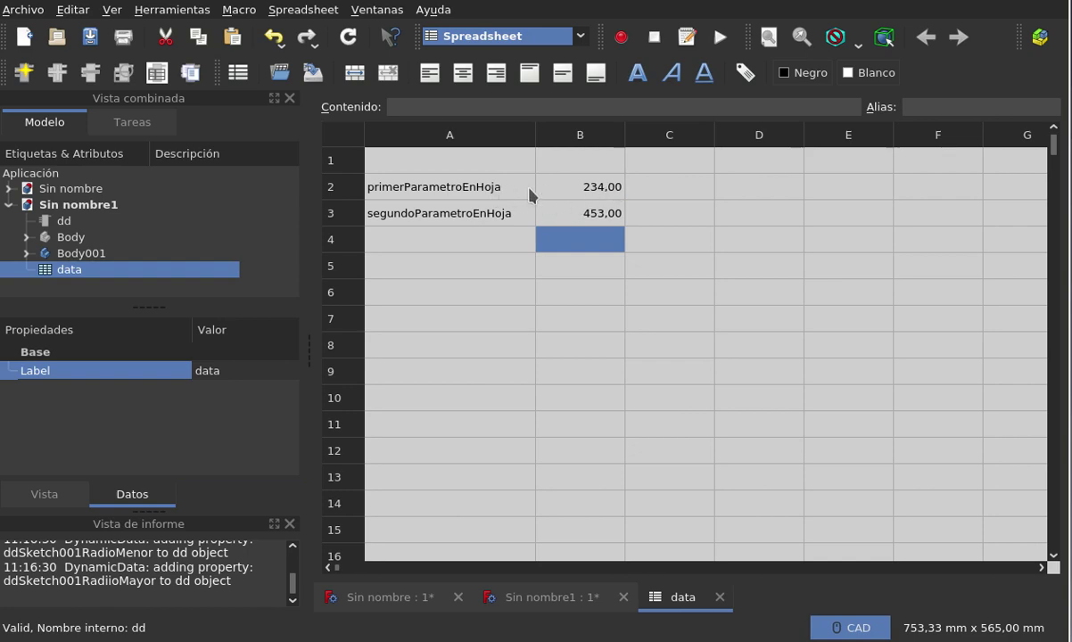
Give cell B2 the alias primerParametroEnHoja, copied from the A2 label.
click(589, 187)
click(589, 214)
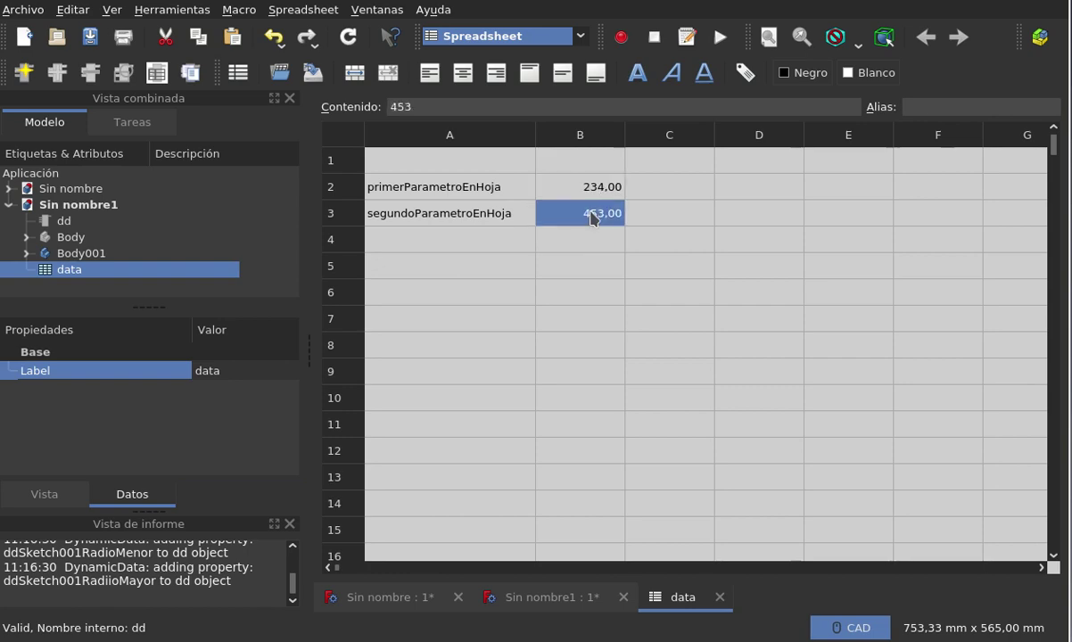
click(485, 185)
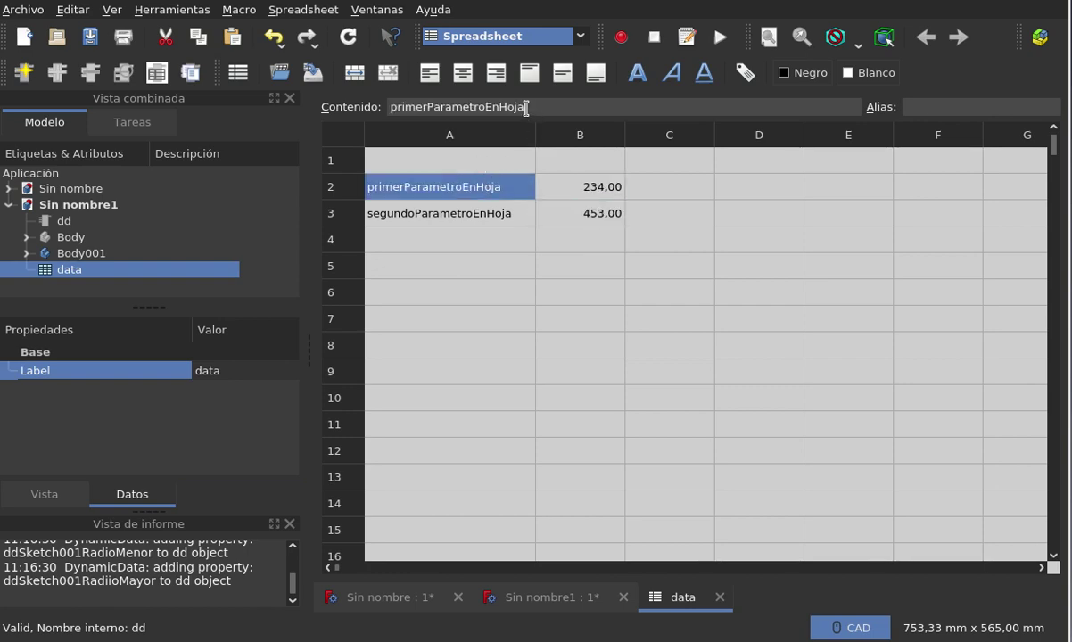
double_click(531, 108)
key(ctrl+c)
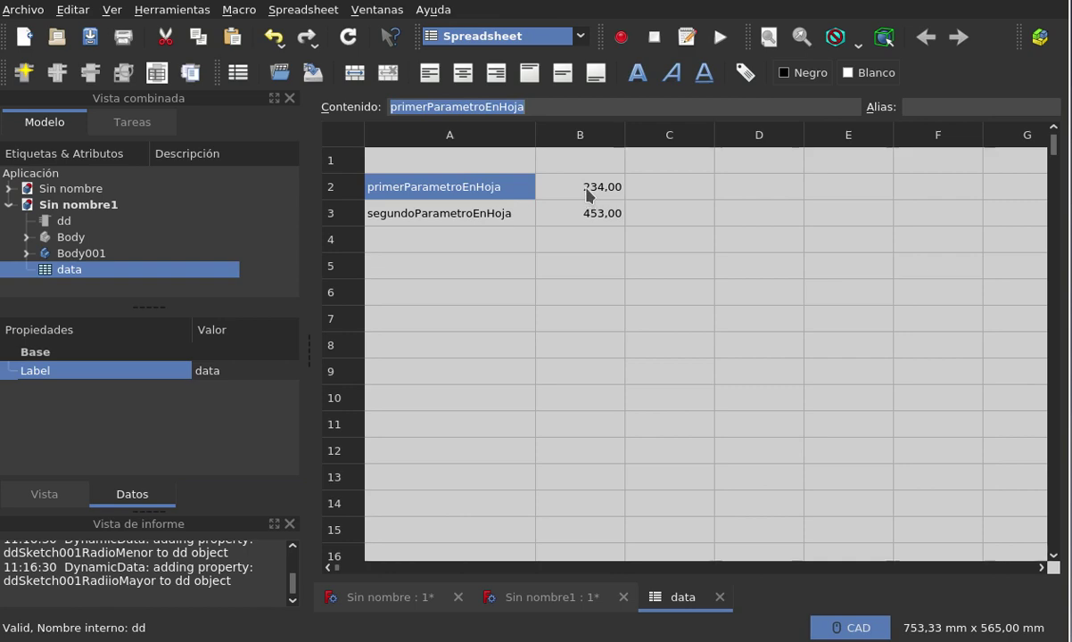
click(587, 190)
click(952, 106)
key(ctrl+v)
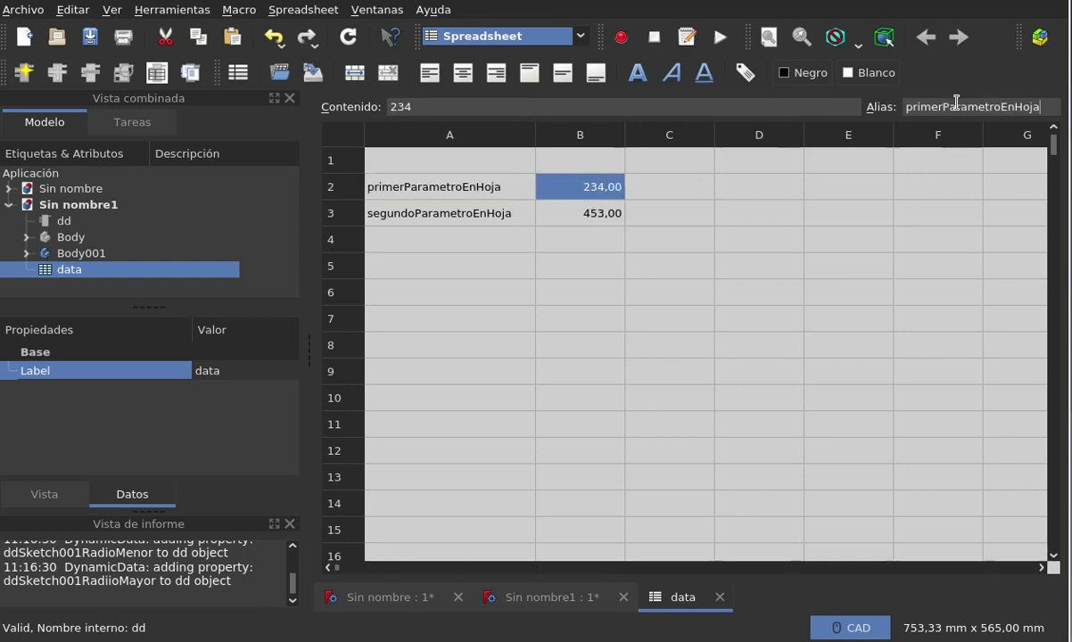
click(583, 216)
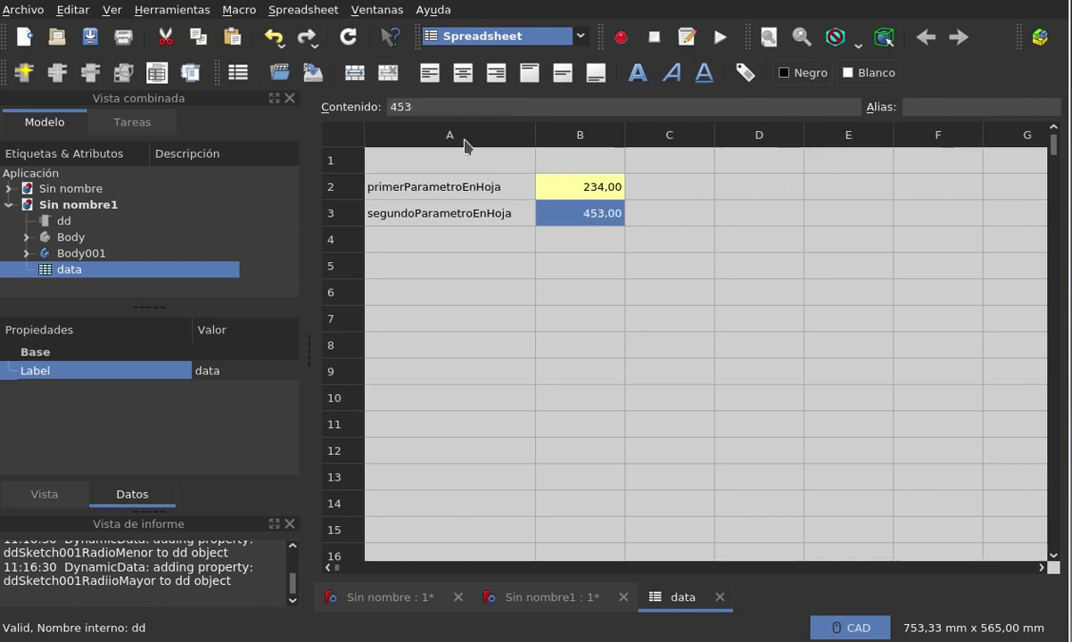
Give cell B3 the alias segundoParametroEnHoja, copied from the A3 label.
click(481, 216)
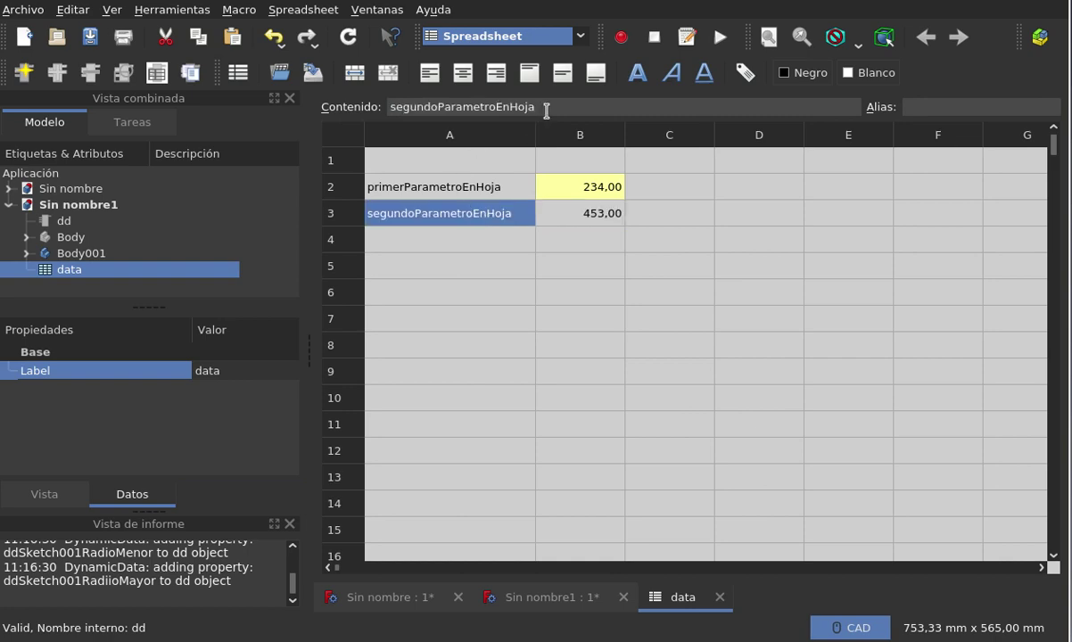
double_click(510, 105)
key(ctrl+c)
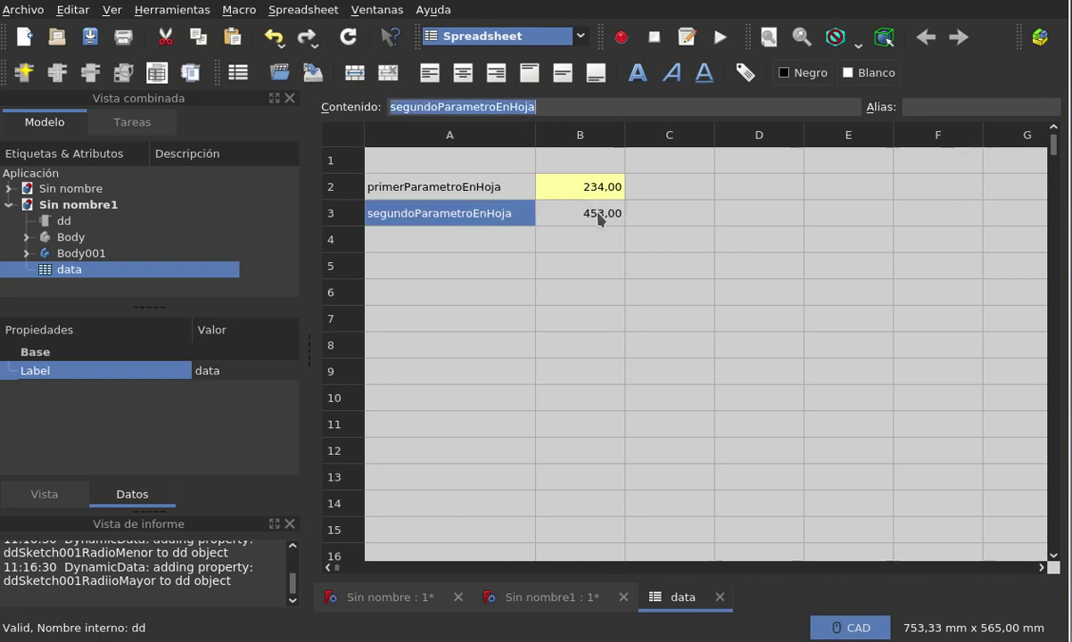
click(564, 207)
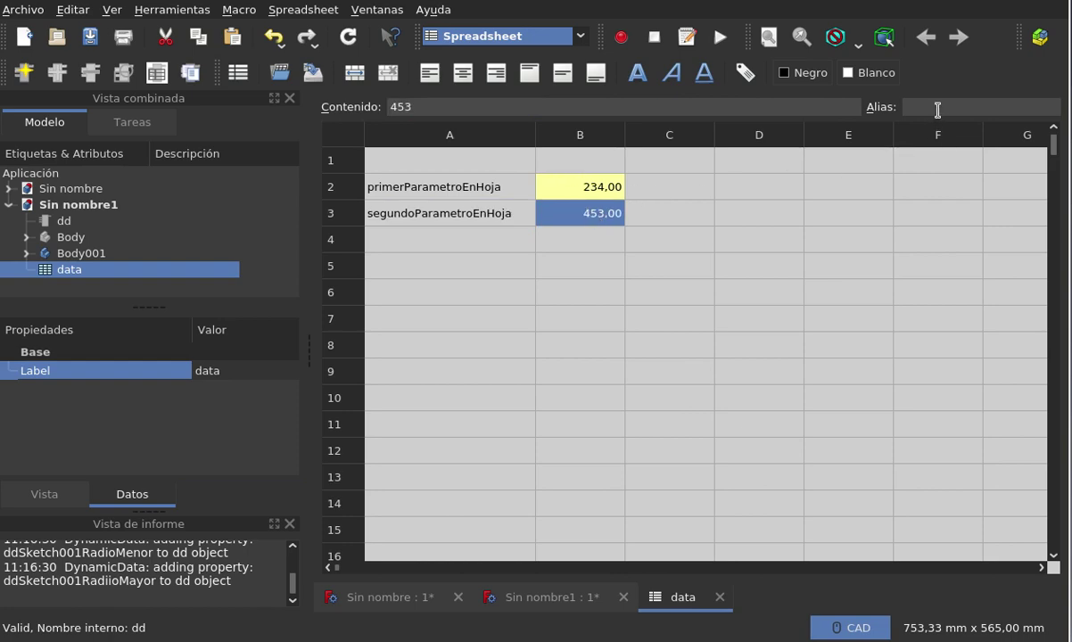
click(938, 109)
key(ctrl+v)
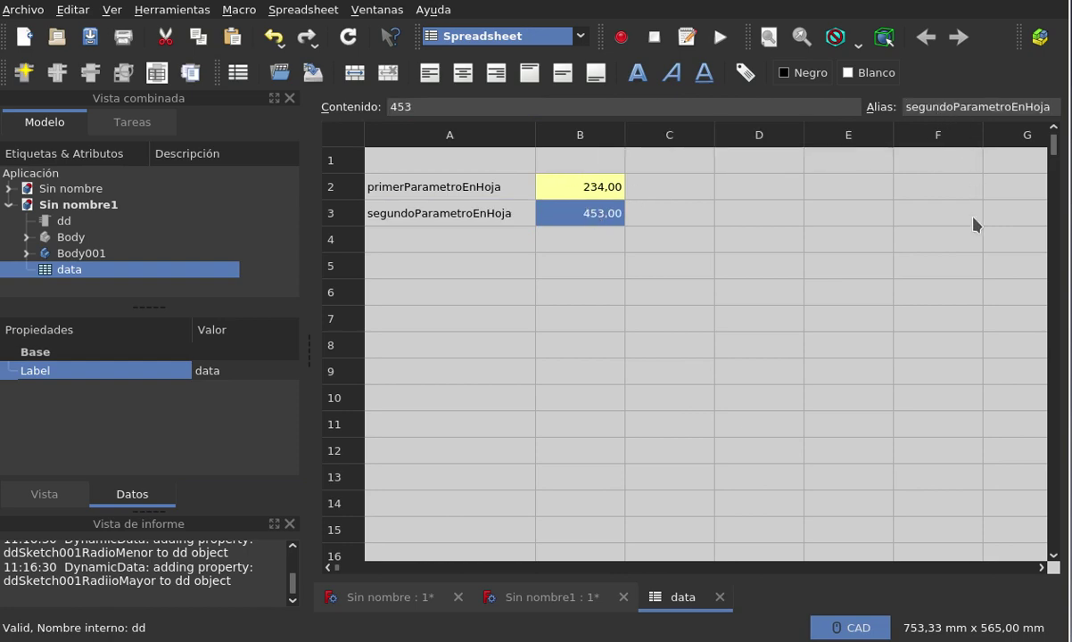
key(Return)
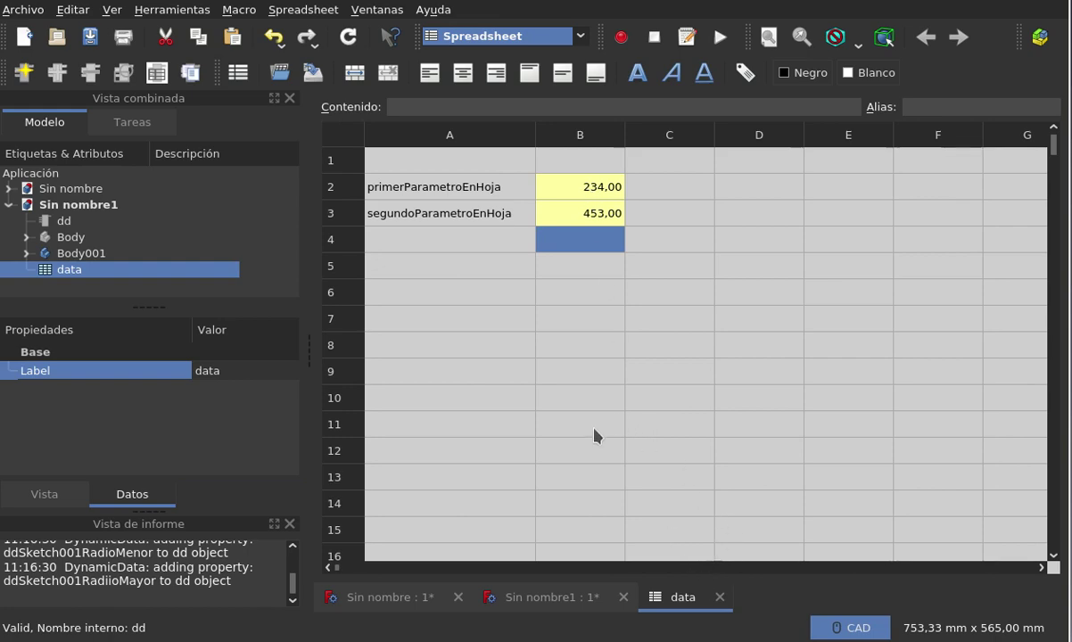
In the Sin nombre1 view, select dd and data and import the aliases into dd.
click(553, 597)
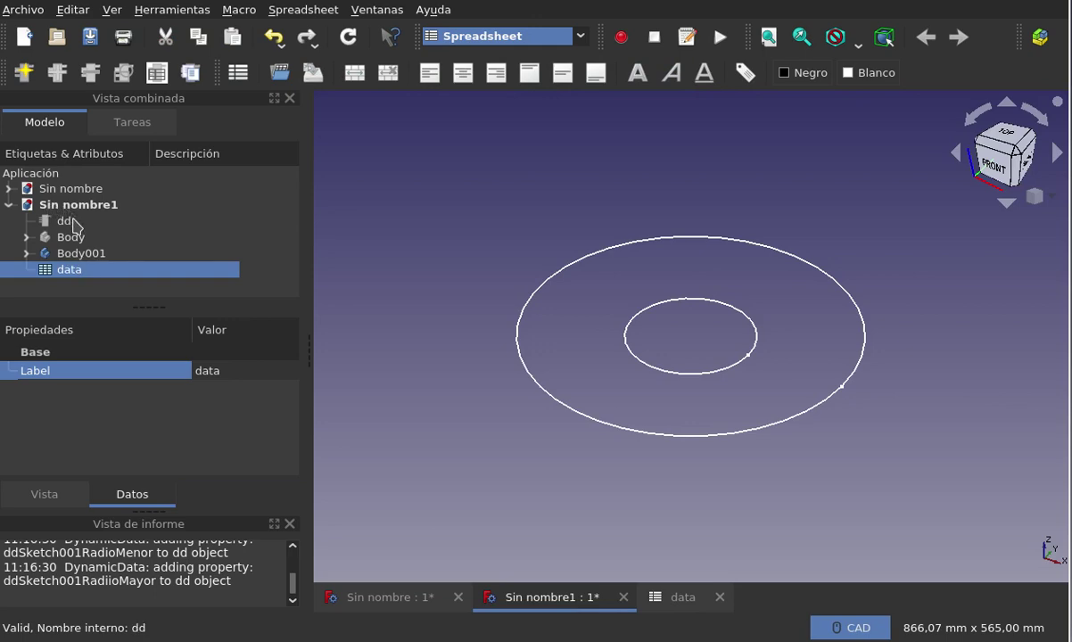
click(68, 224)
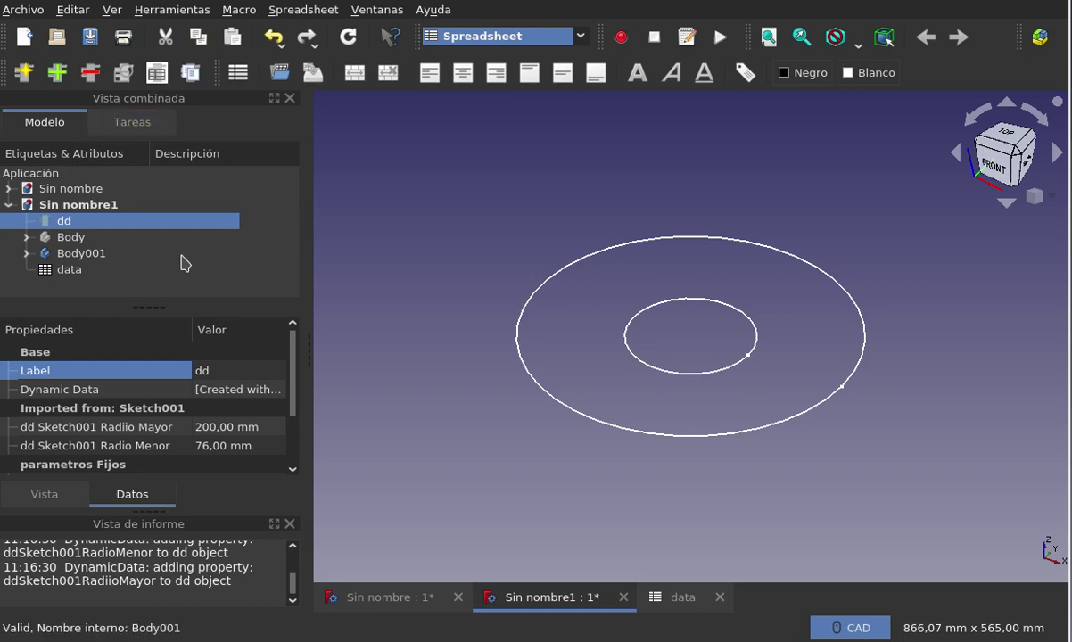
click(27, 253)
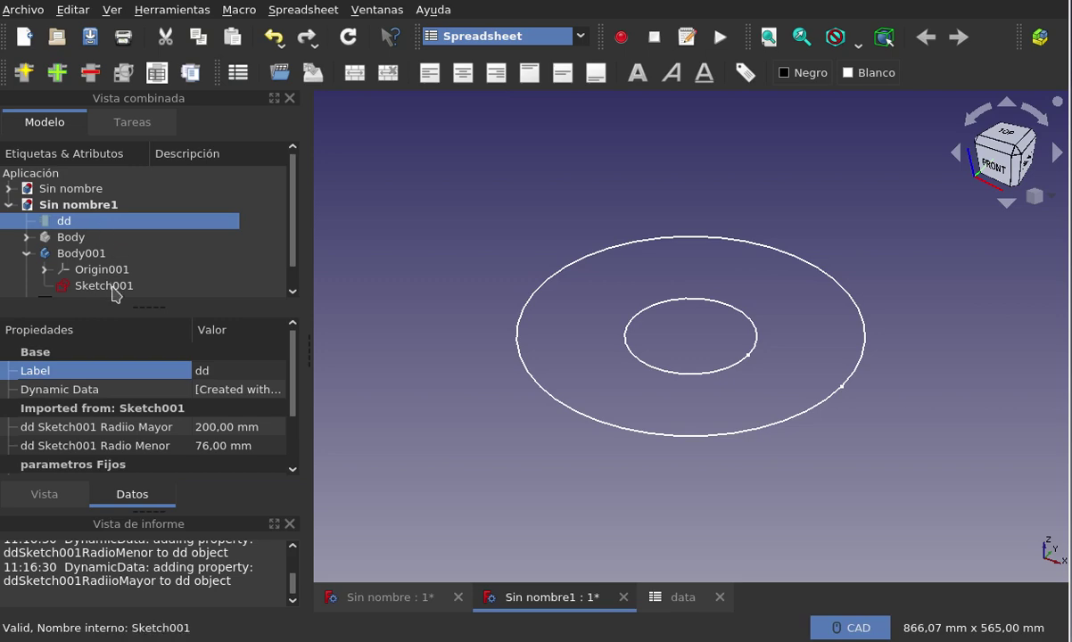
click(26, 253)
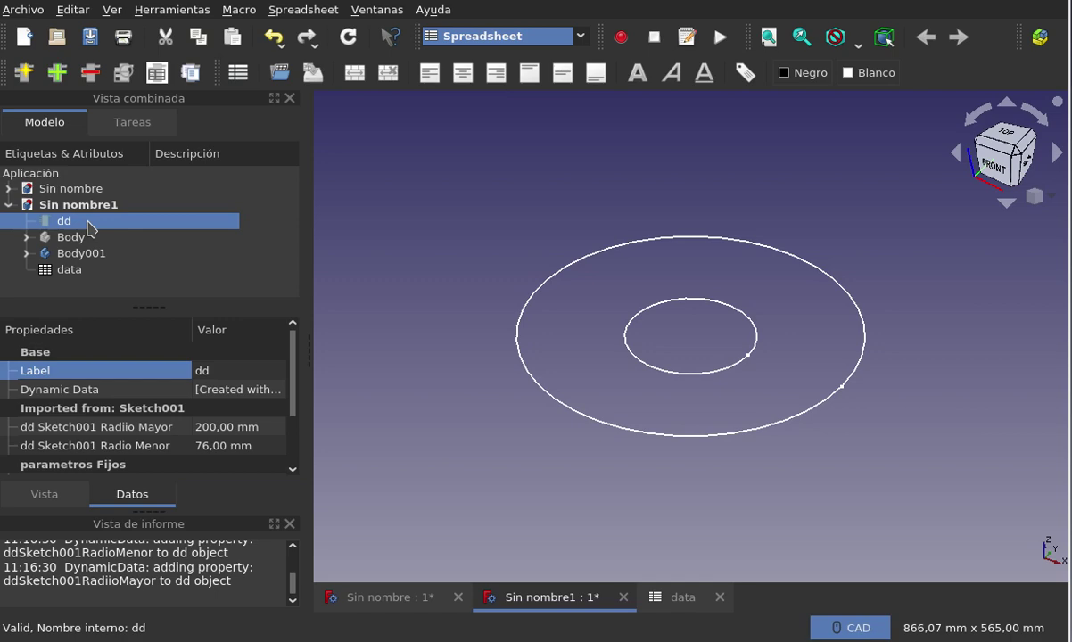
ctrl+click(81, 272)
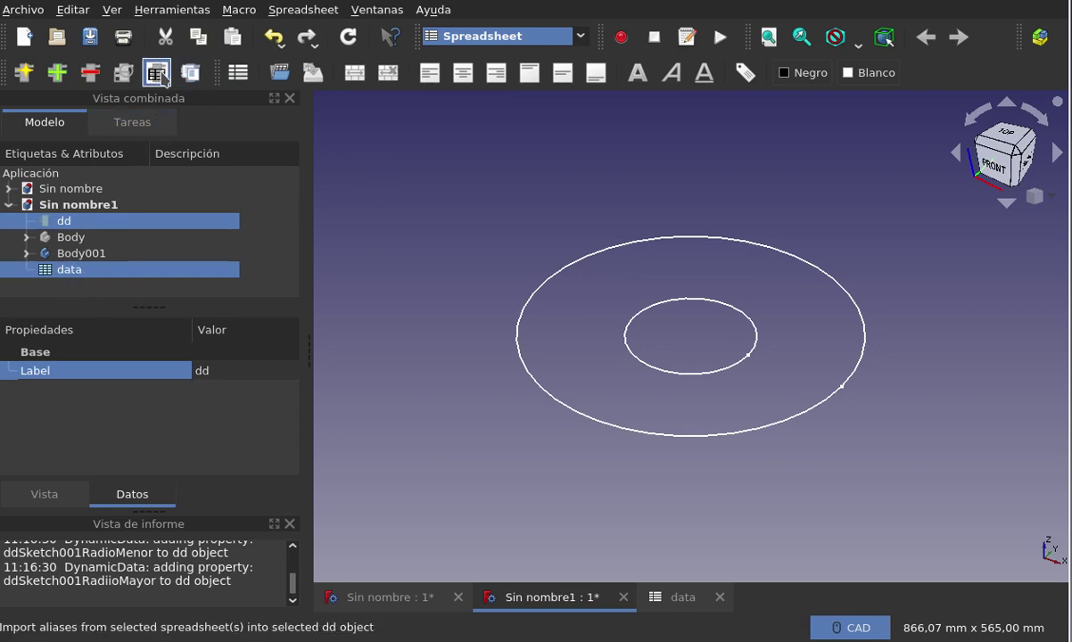
click(332, 151)
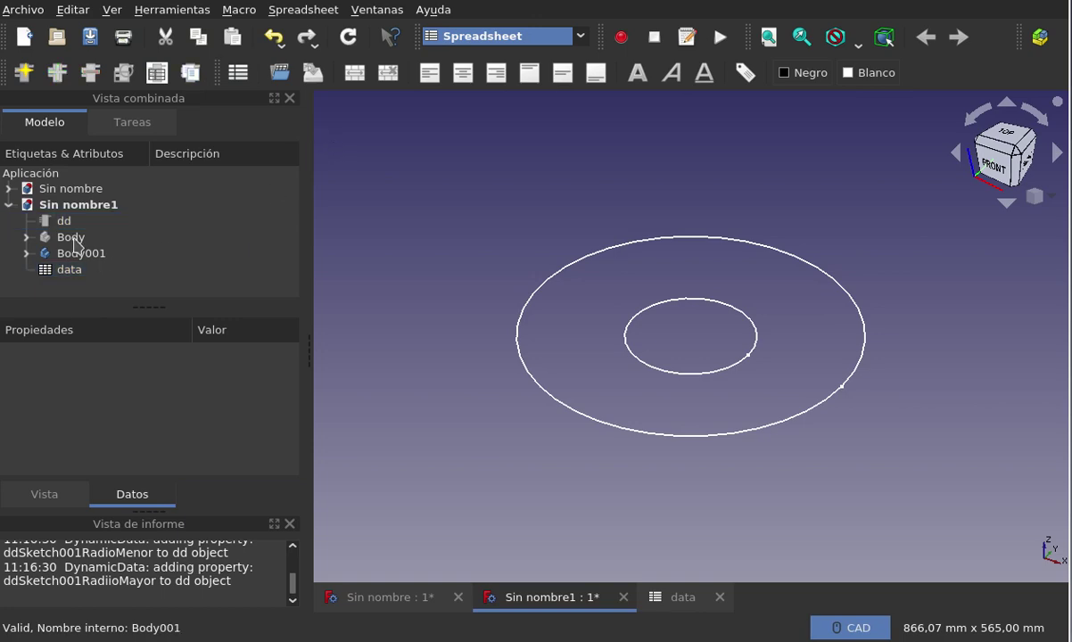
Reselect dd and data to check the imported properties, then clear the selection.
click(70, 220)
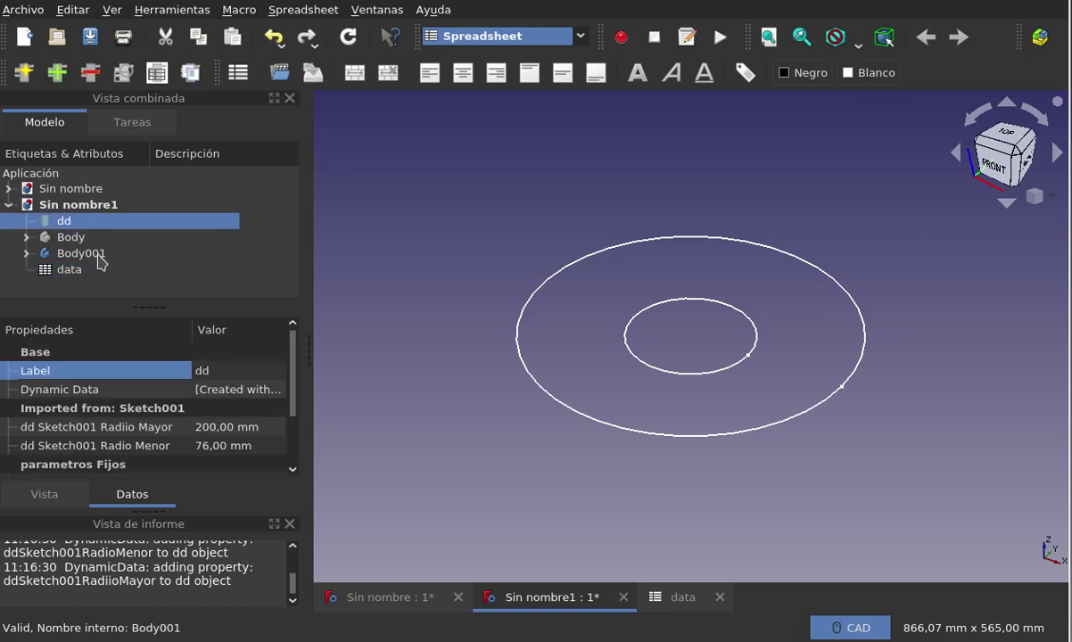
ctrl+click(84, 271)
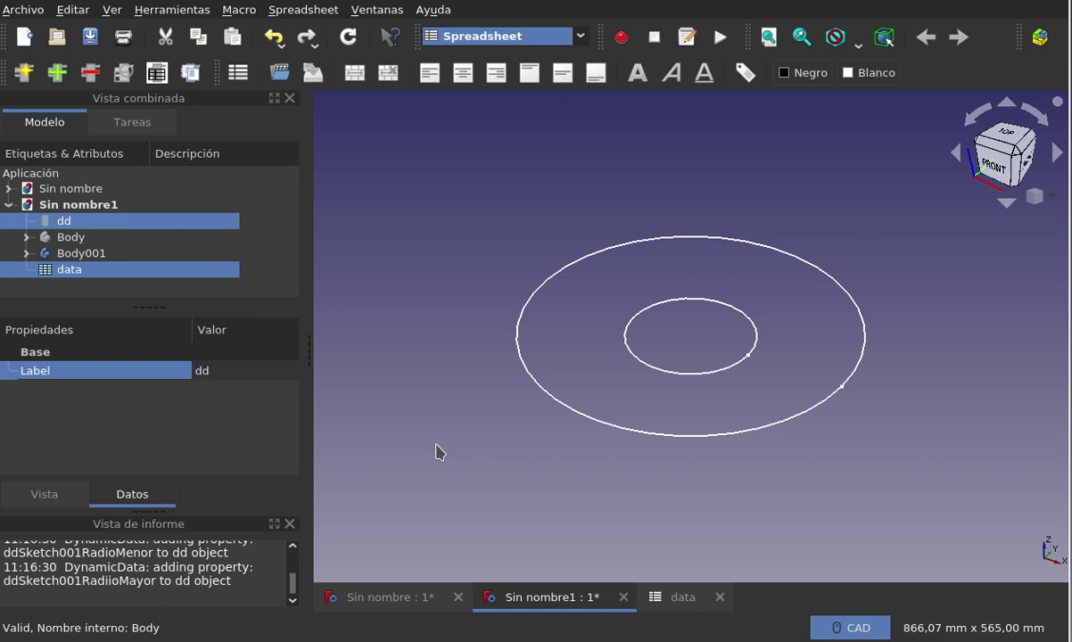
click(584, 497)
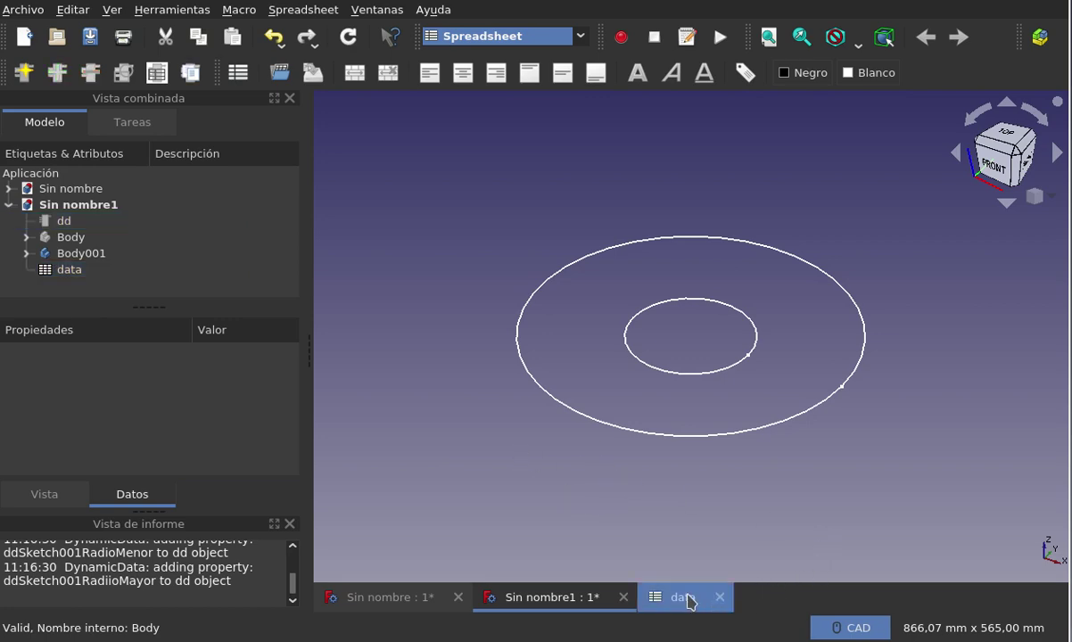
Return to the data spreadsheet tab showing 234 and 453 in rows 2 and 3.
click(690, 603)
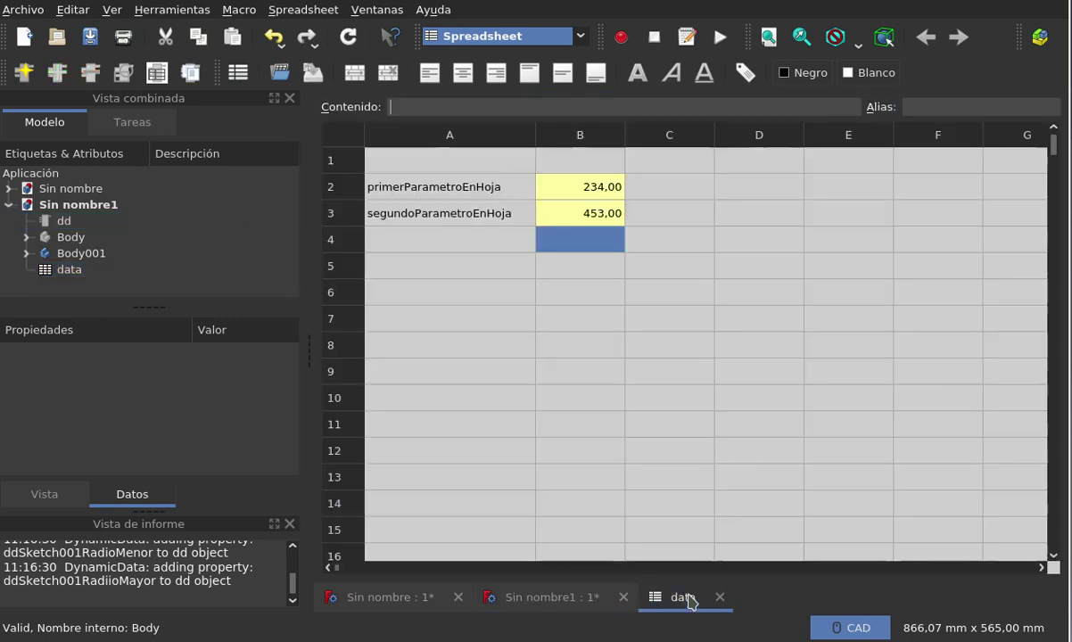
click(469, 239)
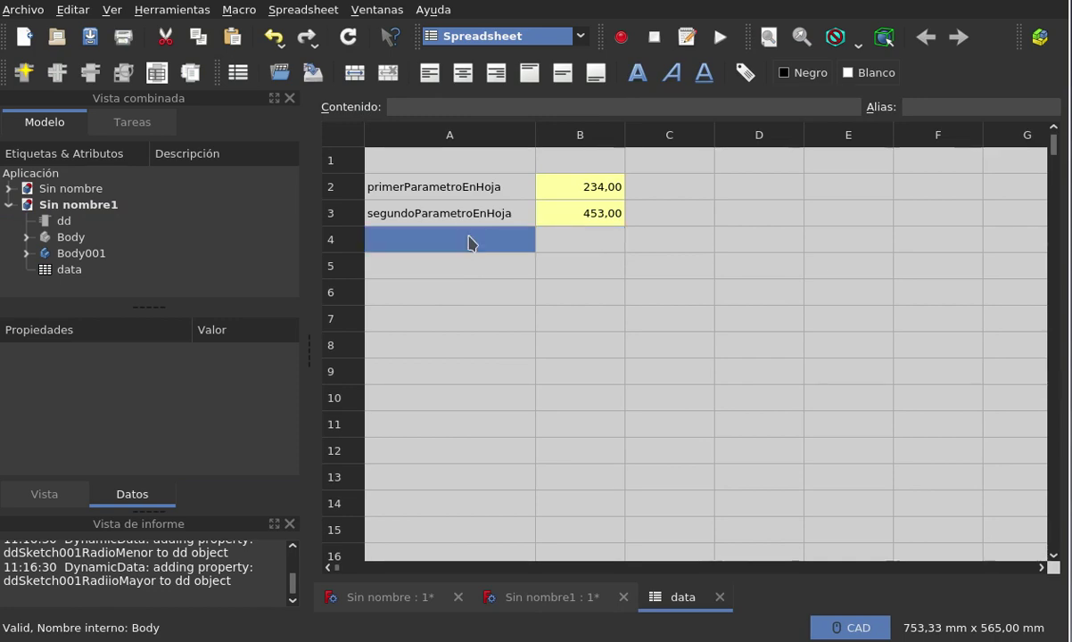